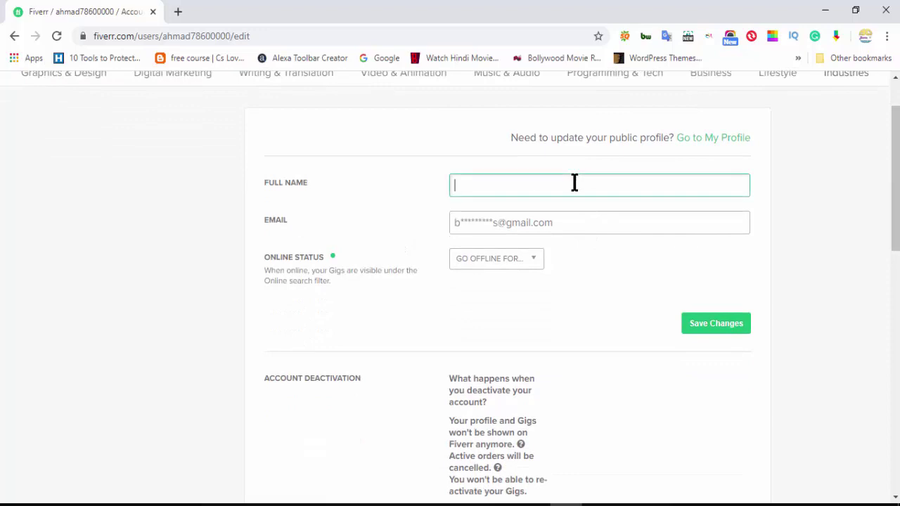
Scroll up the account settings page to the emptied Full Name field
scroll(575, 182, up, 1)
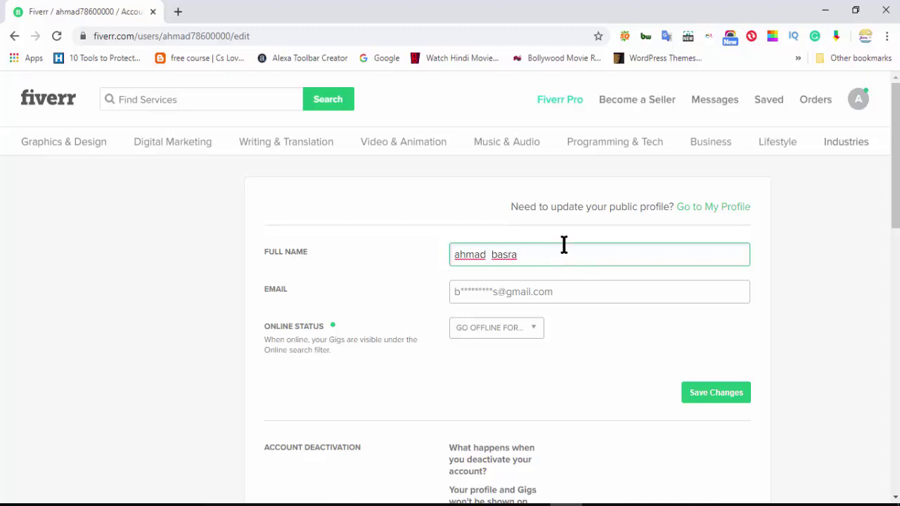
Enter the account holder's full name, set Go Offline For to FOREVER, and save changes
scroll(559, 245, down, 2)
click(527, 191)
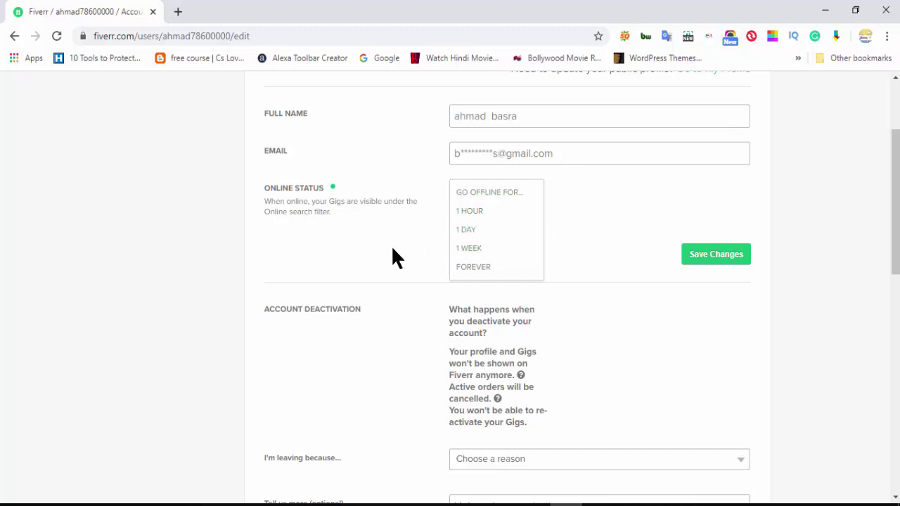
click(485, 273)
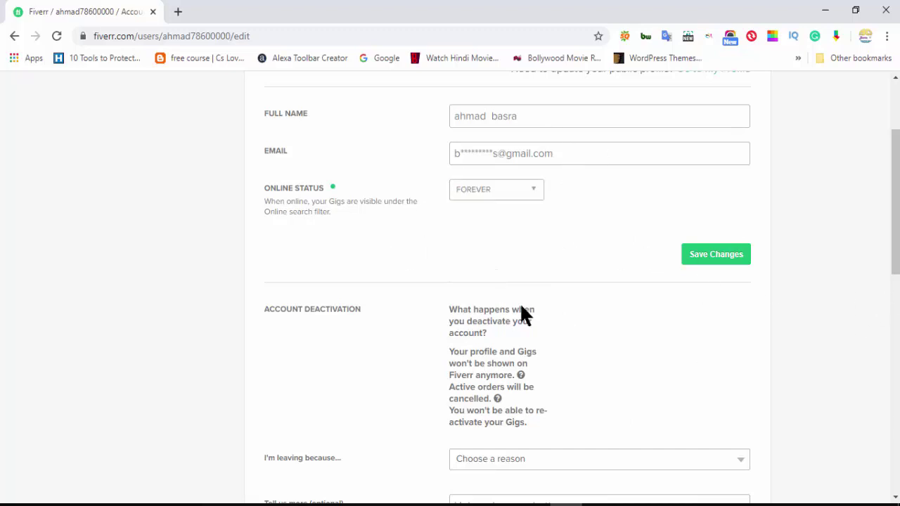
click(709, 259)
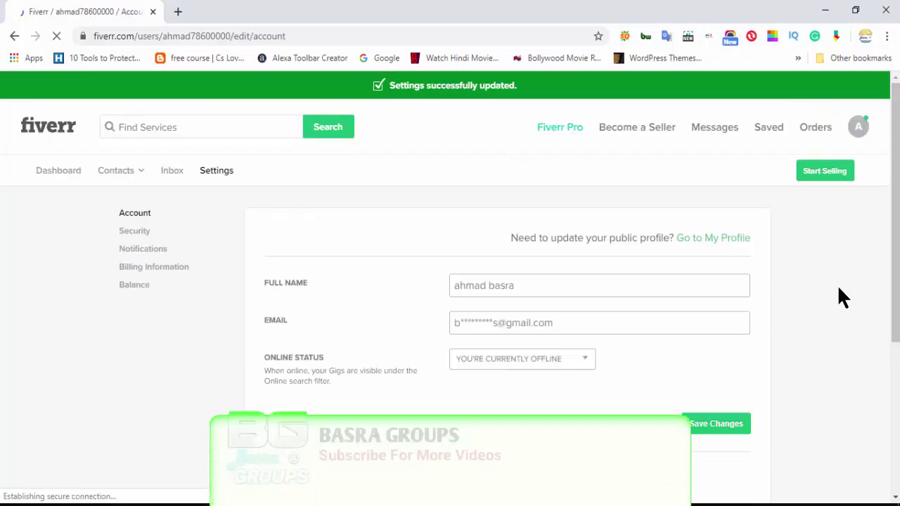
Review the saved account settings and move on to the Security page
scroll(776, 278, down, 3)
scroll(585, 208, down, 2)
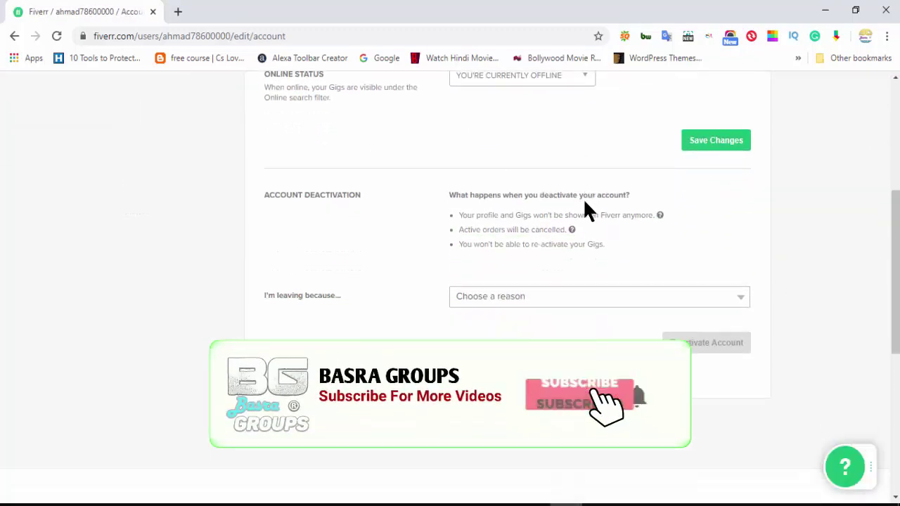
scroll(545, 281, up, 5)
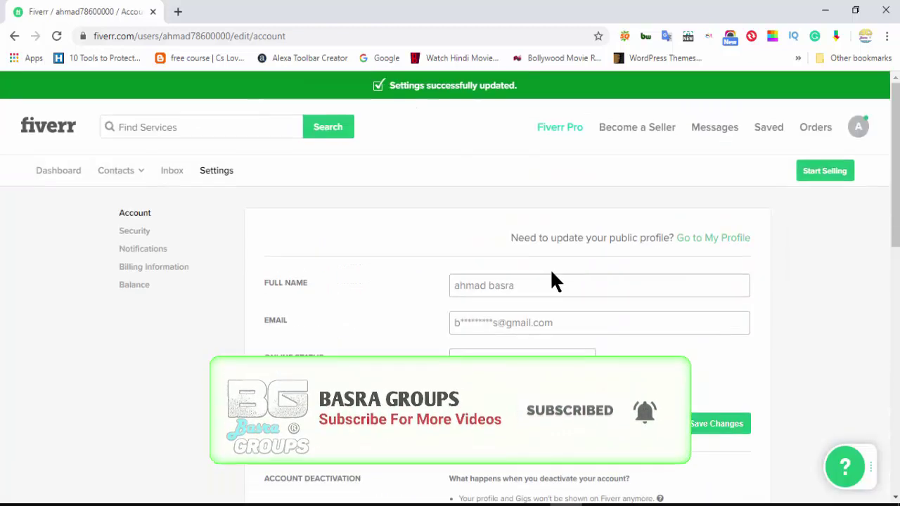
scroll(440, 275, down, 4)
scroll(631, 307, up, 3)
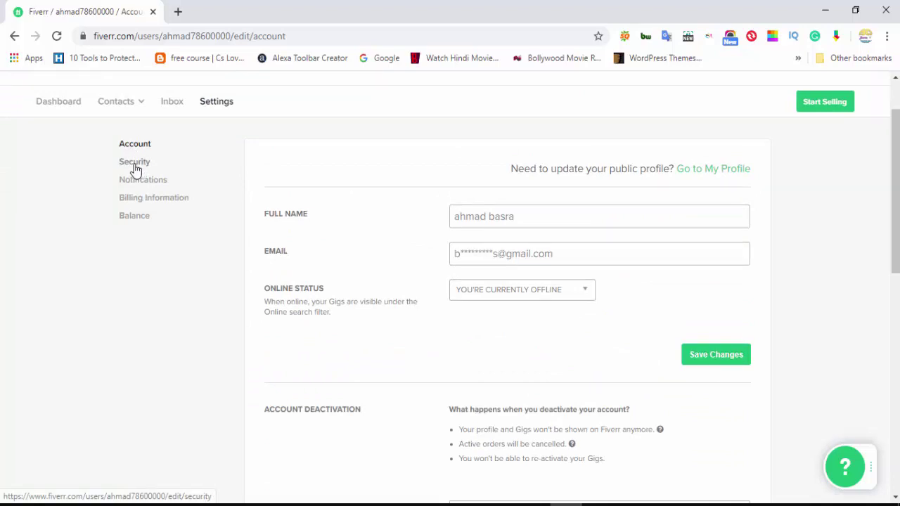
click(136, 168)
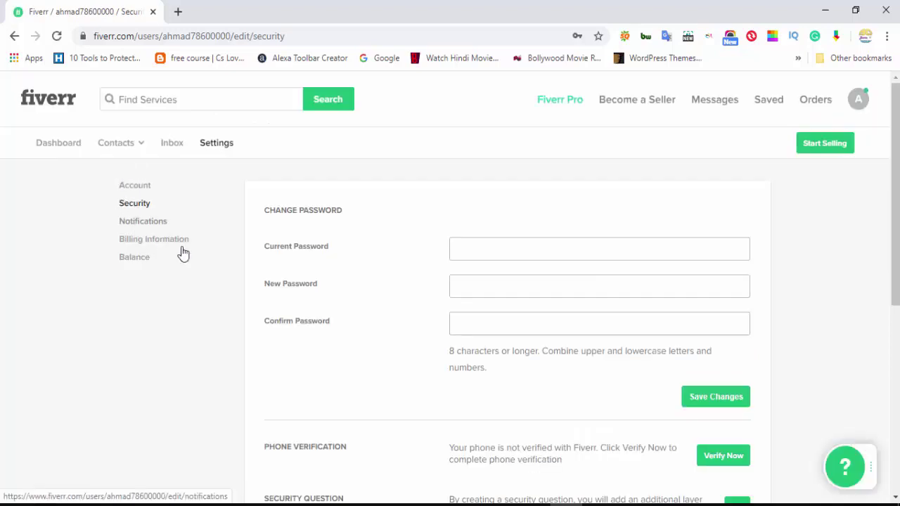
Look over the password, phone verification and two-factor options, then go to Notifications
scroll(330, 266, down, 1)
scroll(450, 206, down, 1)
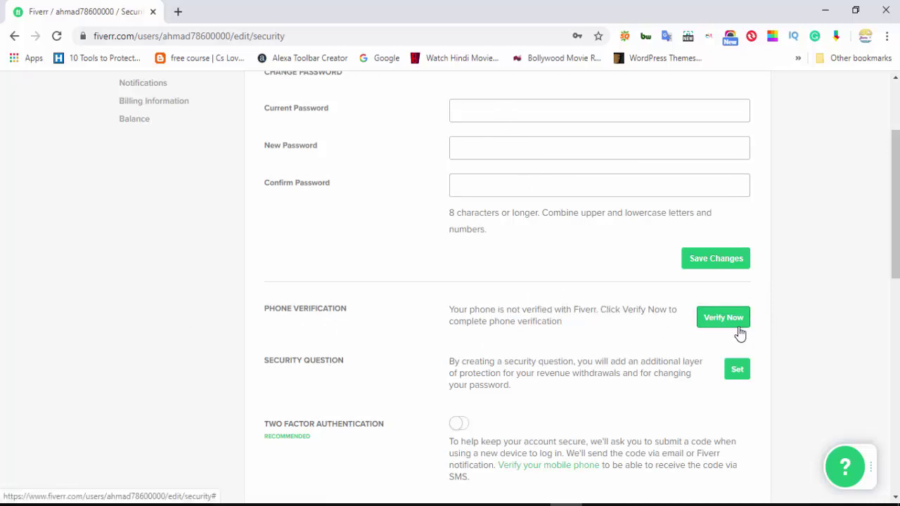
scroll(872, 373, down, 2)
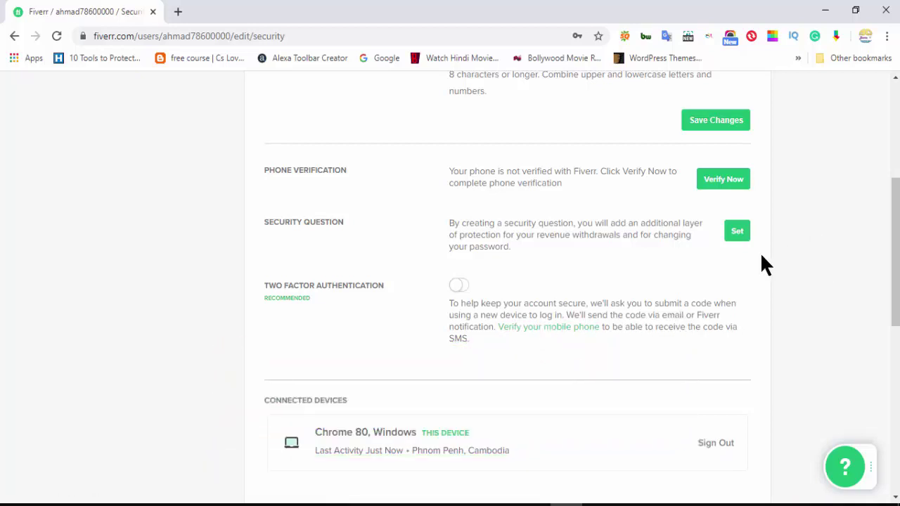
scroll(770, 262, down, 1)
scroll(772, 261, down, 3)
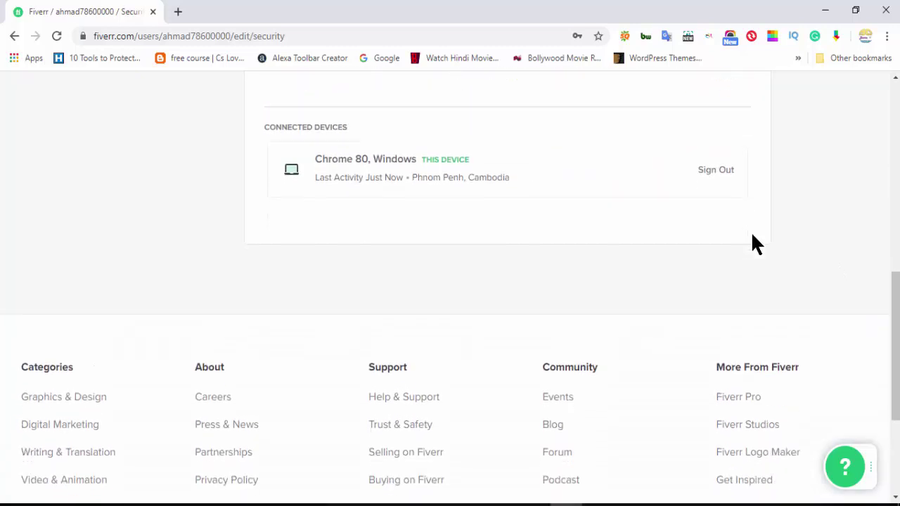
scroll(752, 236, up, 3)
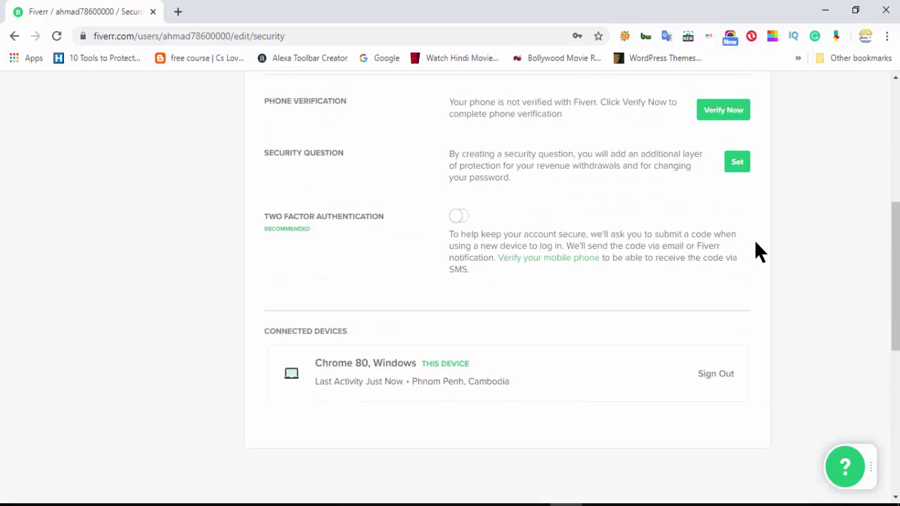
scroll(466, 360, up, 2)
scroll(466, 358, down, 3)
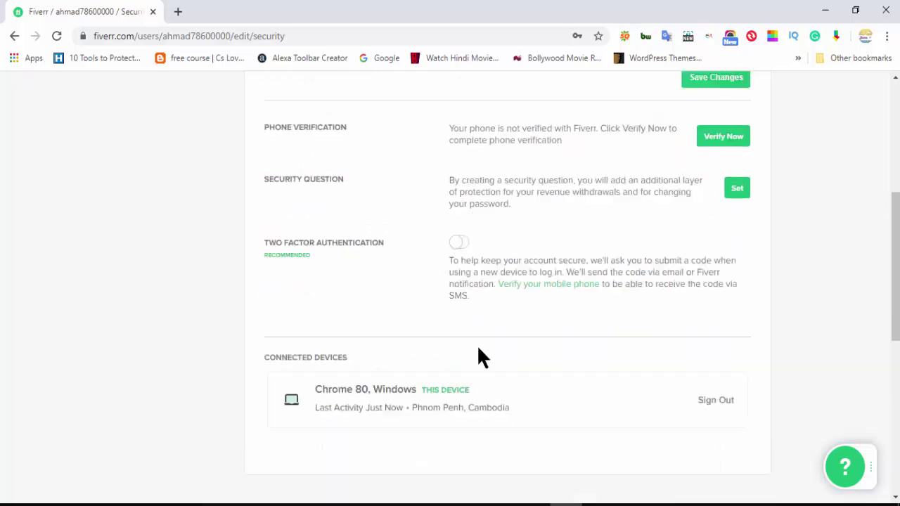
scroll(417, 325, up, 5)
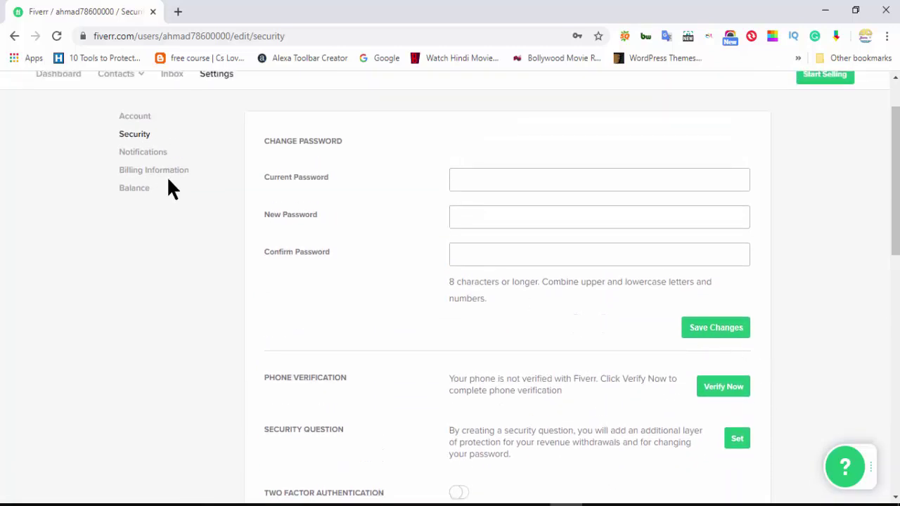
click(157, 160)
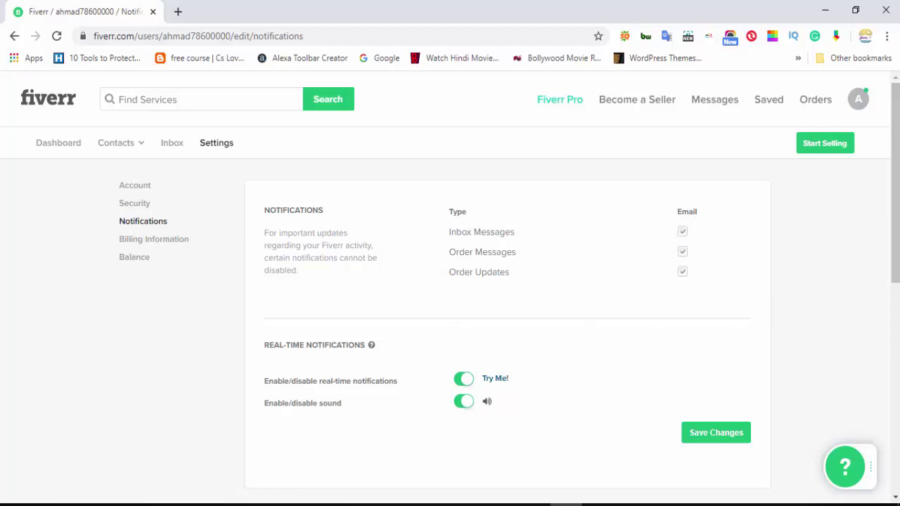
Browse the email and real-time notification options, then go to Billing Information
scroll(773, 331, down, 2)
scroll(422, 338, up, 2)
click(158, 243)
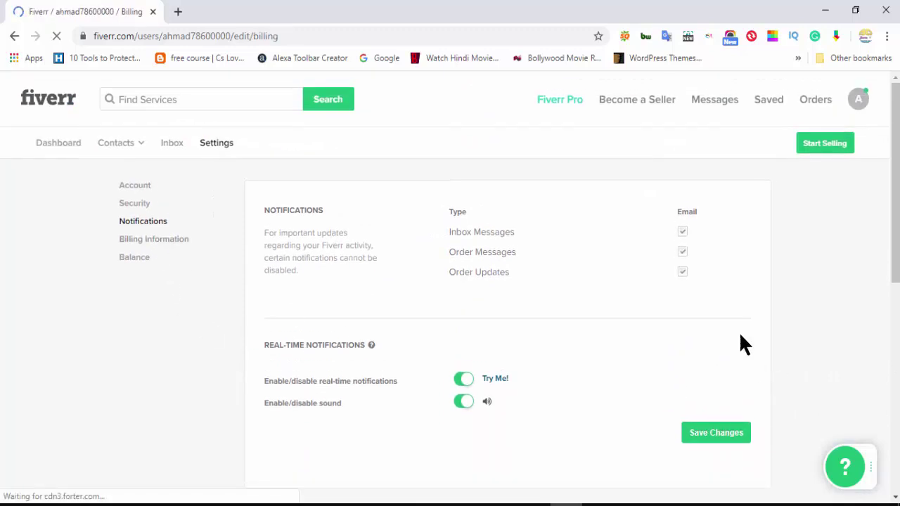
Open the billing country list on the Billing Information form
scroll(323, 306, down, 1)
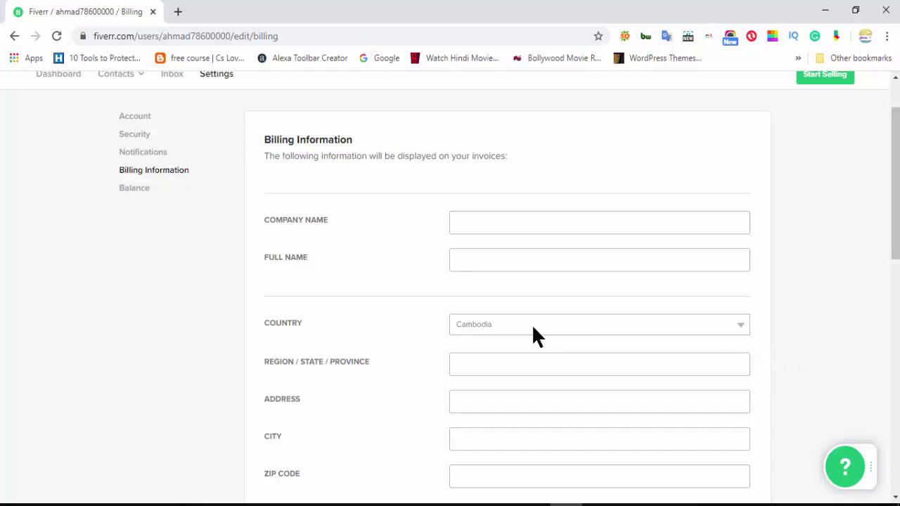
click(690, 325)
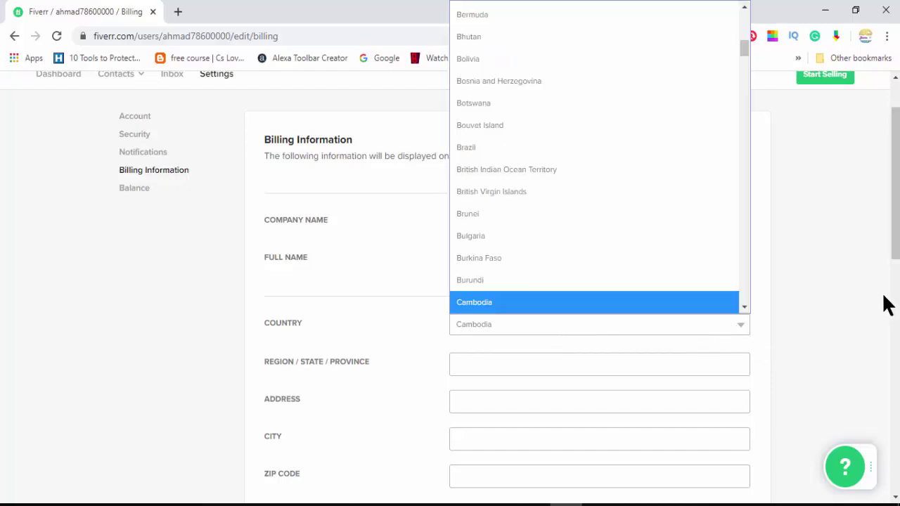
scroll(717, 236, up, 3)
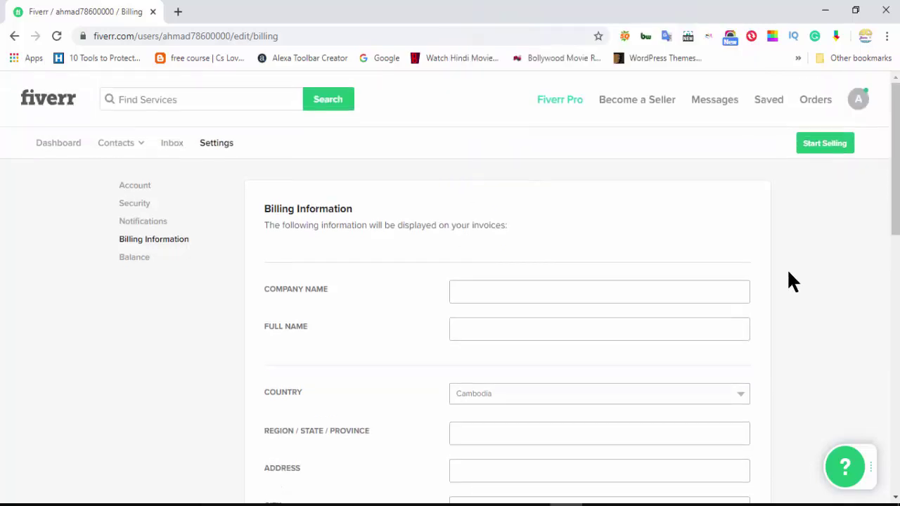
scroll(784, 288, down, 1)
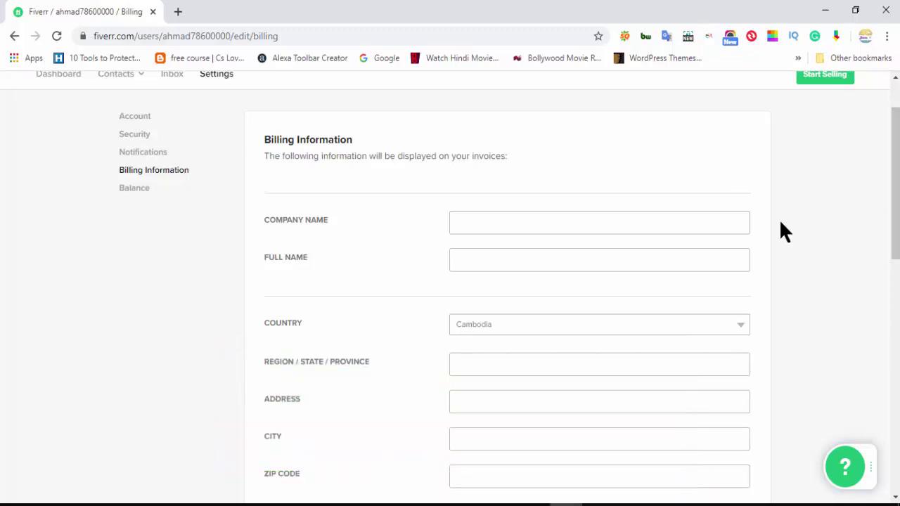
Scroll through the billing form, then switch to the Account Balance page
scroll(849, 291, down, 1)
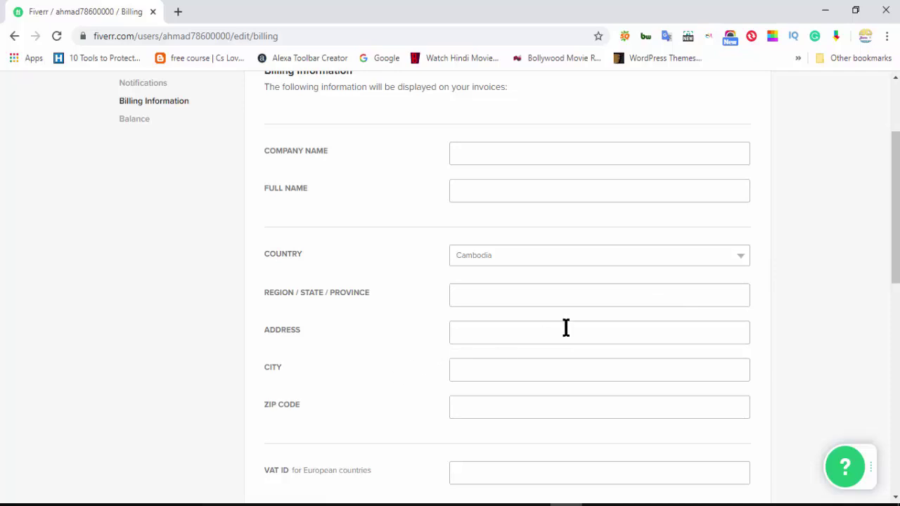
scroll(565, 328, down, 1)
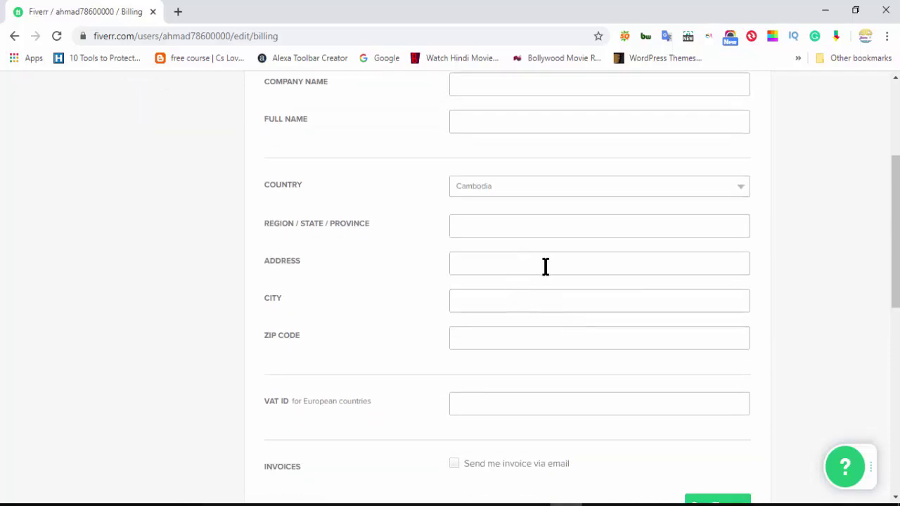
scroll(404, 326, down, 2)
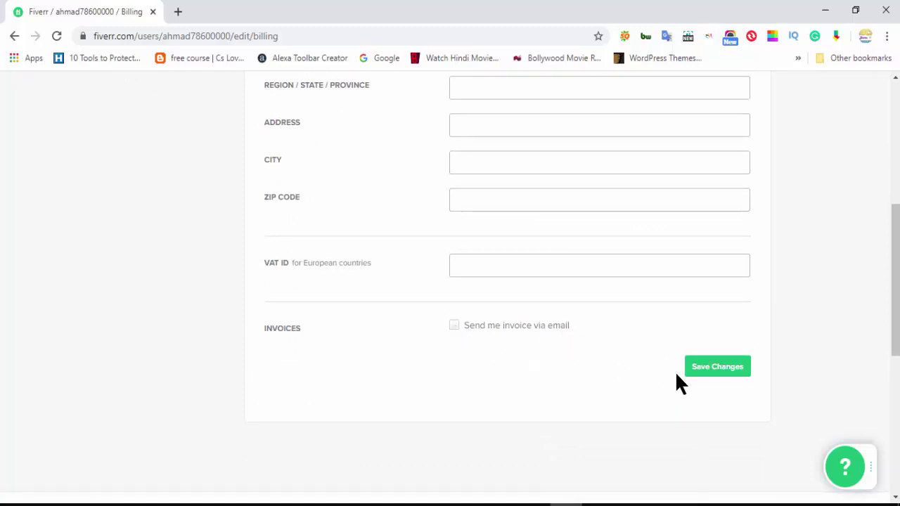
scroll(786, 356, up, 5)
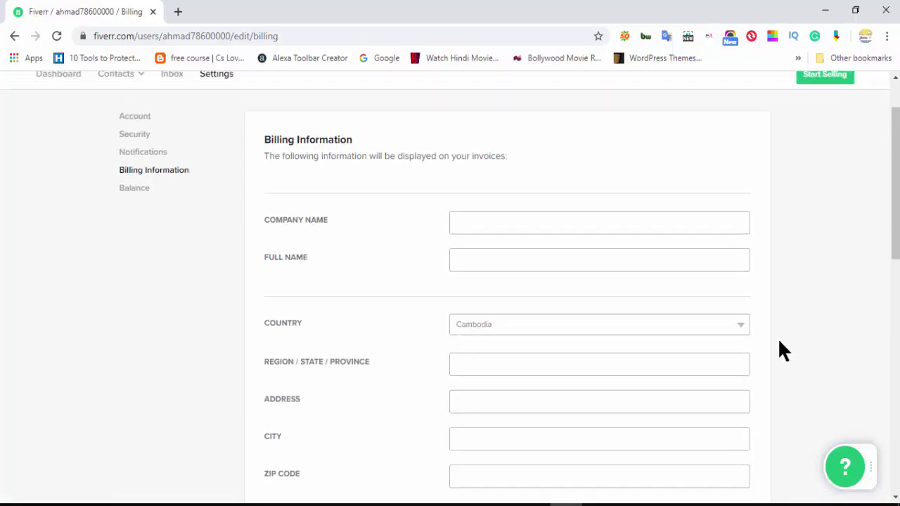
scroll(553, 317, down, 4)
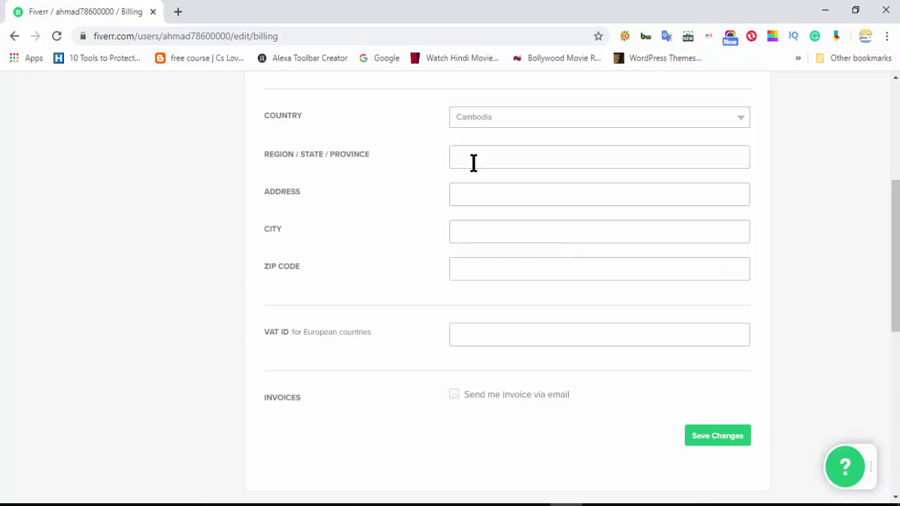
scroll(358, 291, up, 4)
click(133, 257)
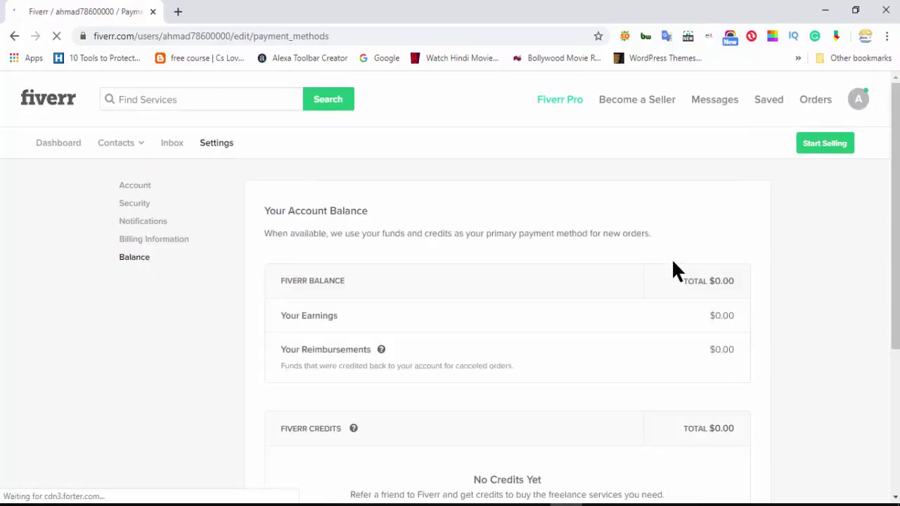
scroll(665, 271, down, 1)
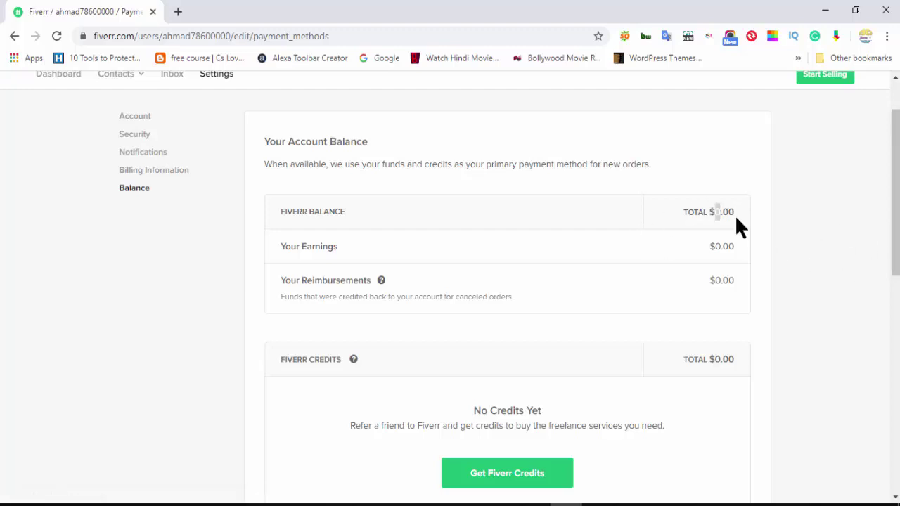
click(717, 247)
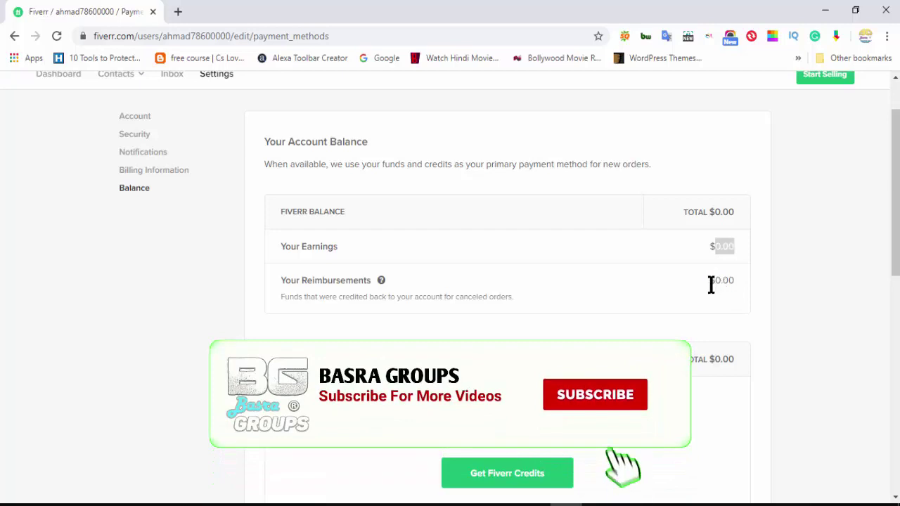
drag(715, 281, 757, 302)
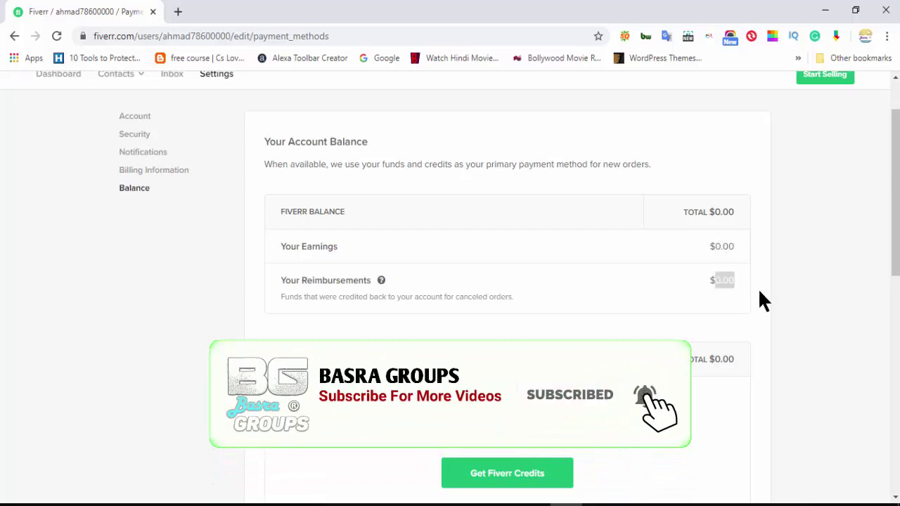
scroll(850, 258, down, 3)
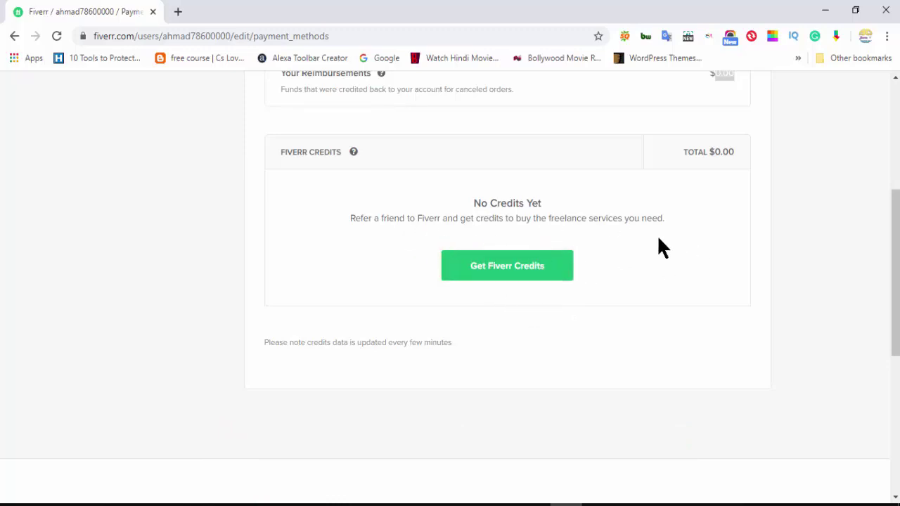
scroll(623, 291, up, 3)
scroll(624, 299, down, 2)
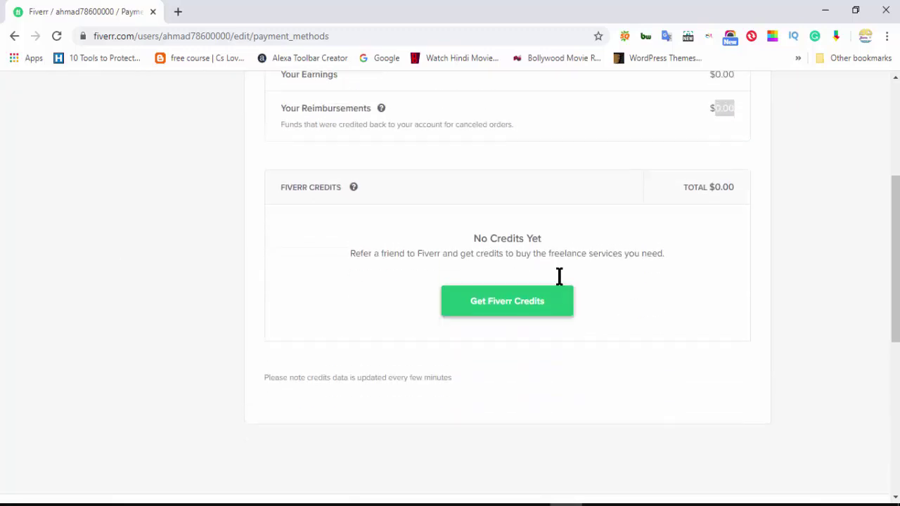
scroll(560, 281, up, 4)
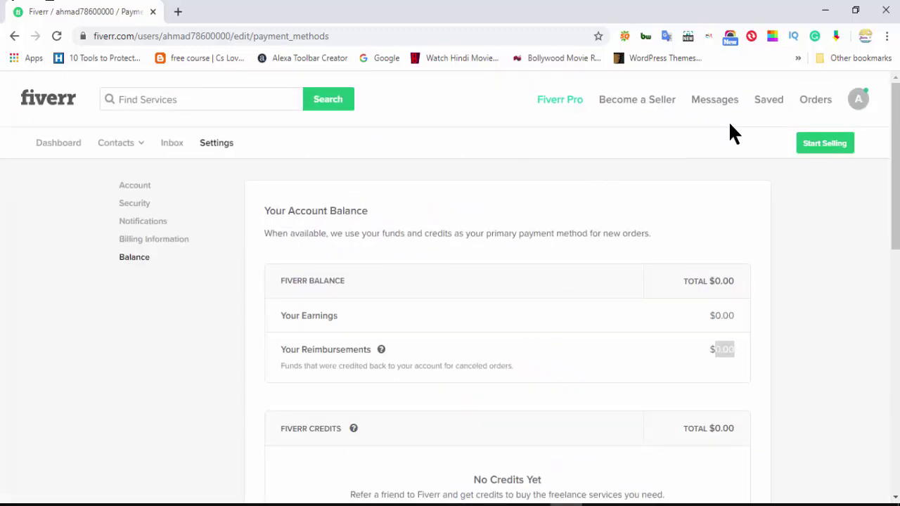
Open the 'English • $USD' locale settings from the avatar menu, keeping English as language
click(859, 111)
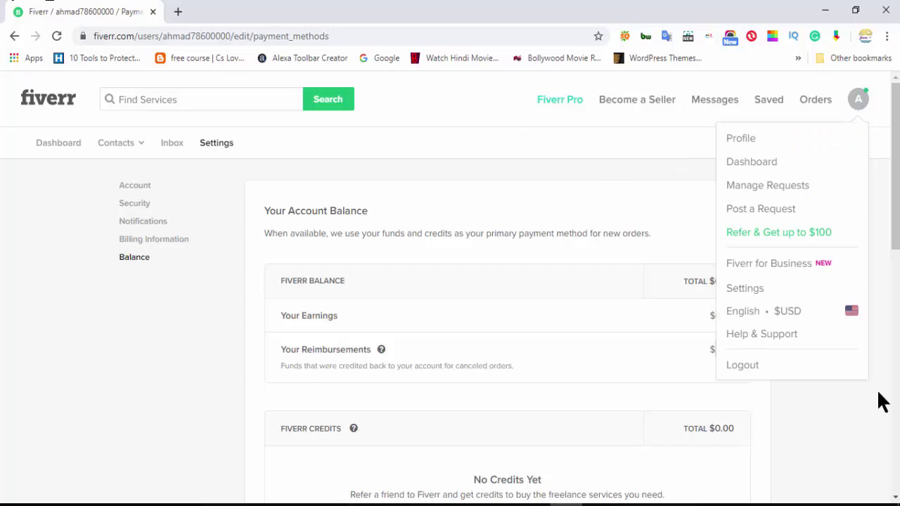
scroll(800, 272, down, 1)
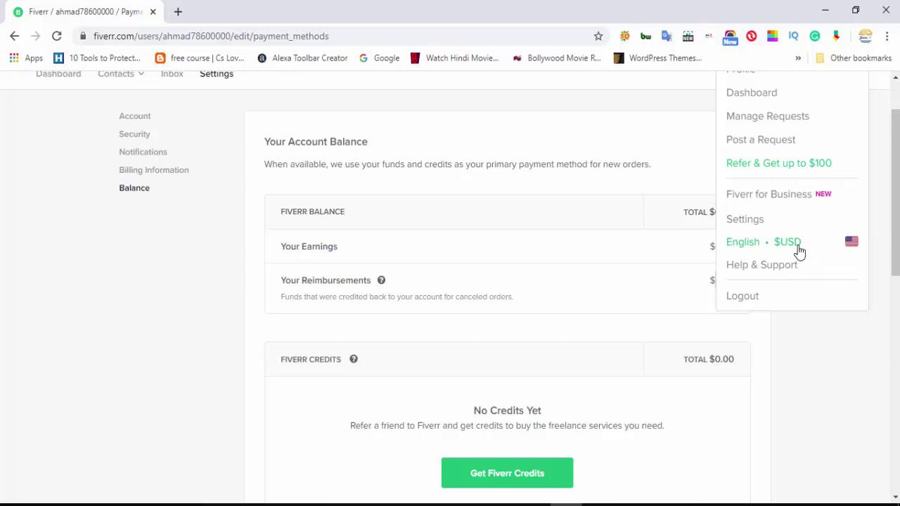
click(855, 249)
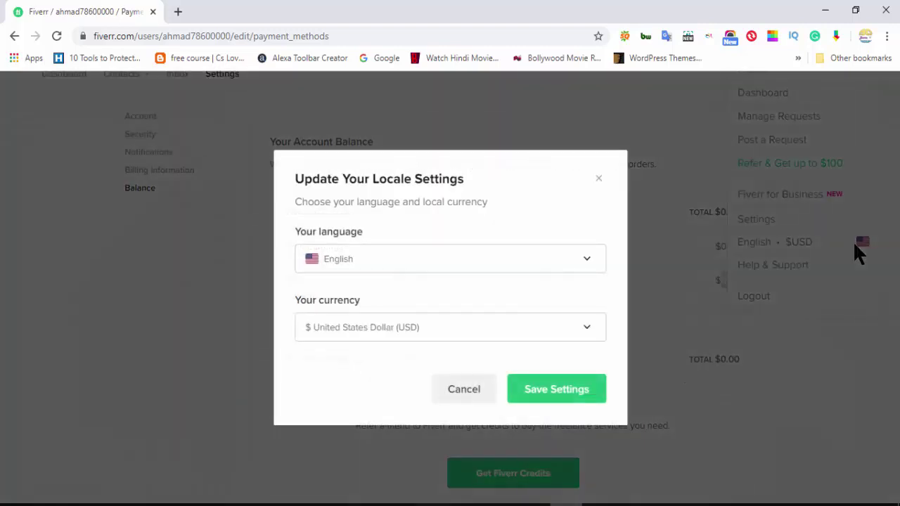
click(564, 263)
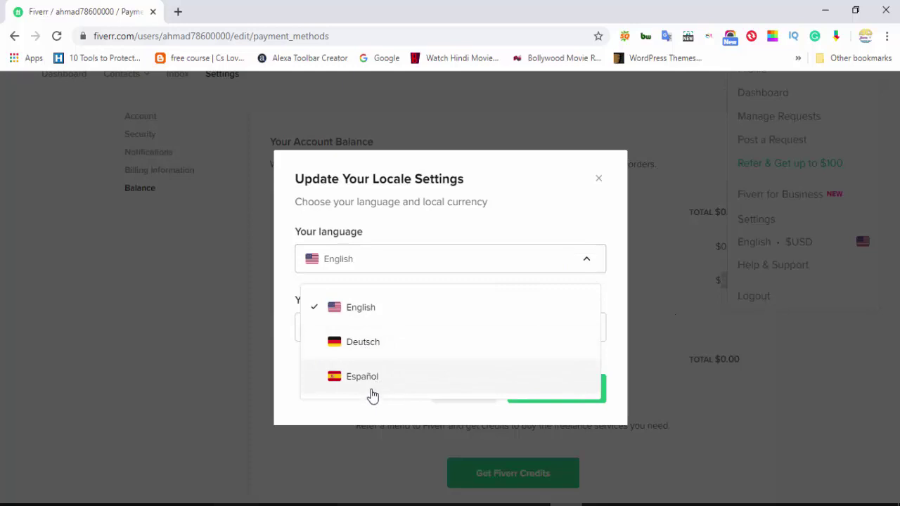
click(613, 324)
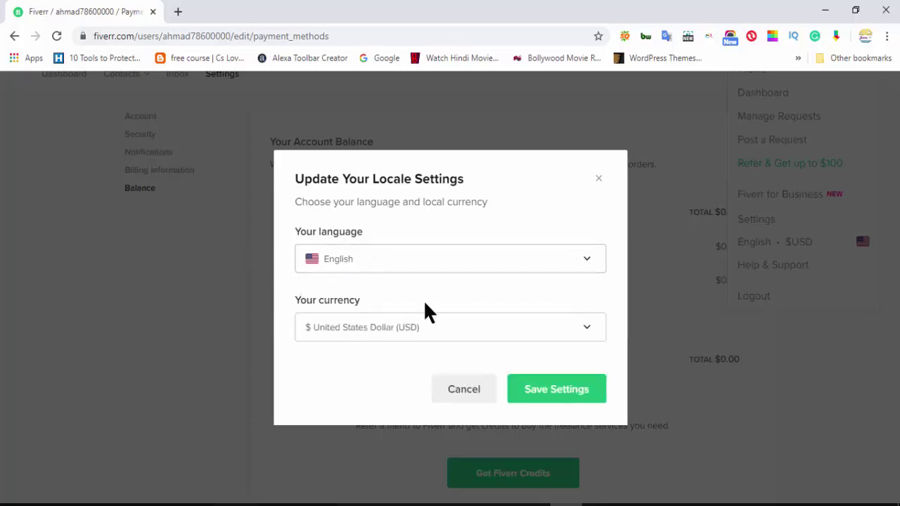
Pick Rs Pakistani Rupee (PKR) from the currency list and save the locale settings
click(512, 325)
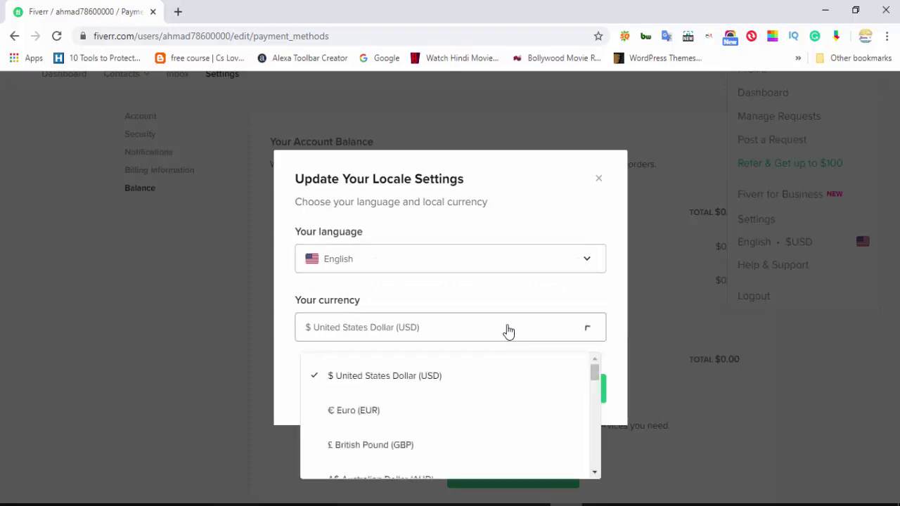
scroll(552, 368, down, 1)
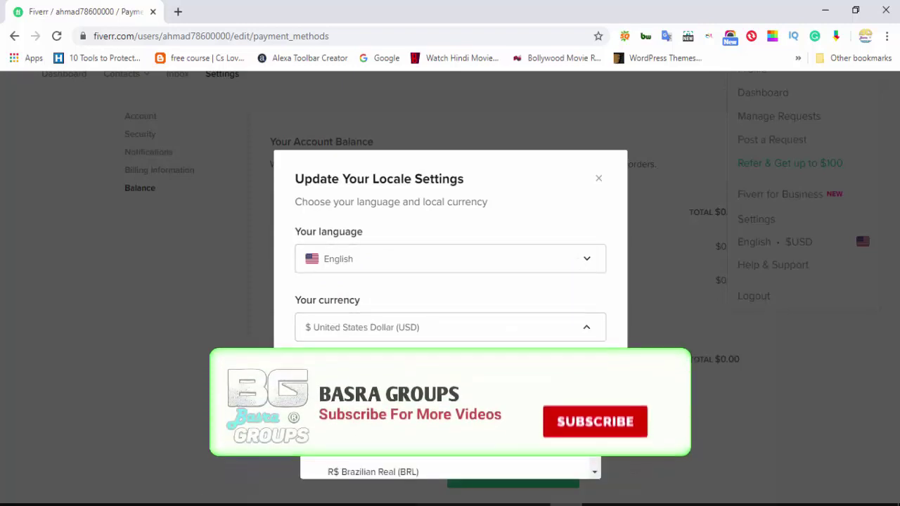
scroll(510, 364, down, 3)
scroll(510, 364, down, 3)
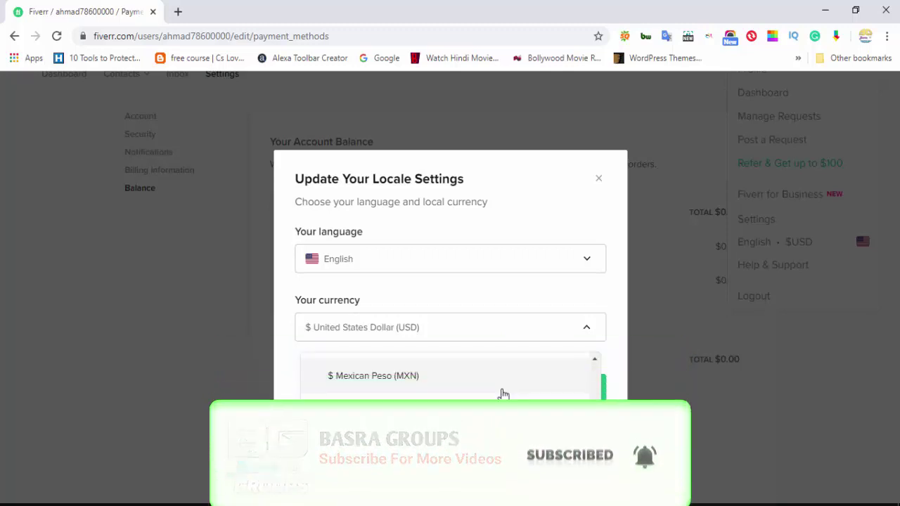
scroll(502, 380, down, 2)
scroll(492, 380, up, 2)
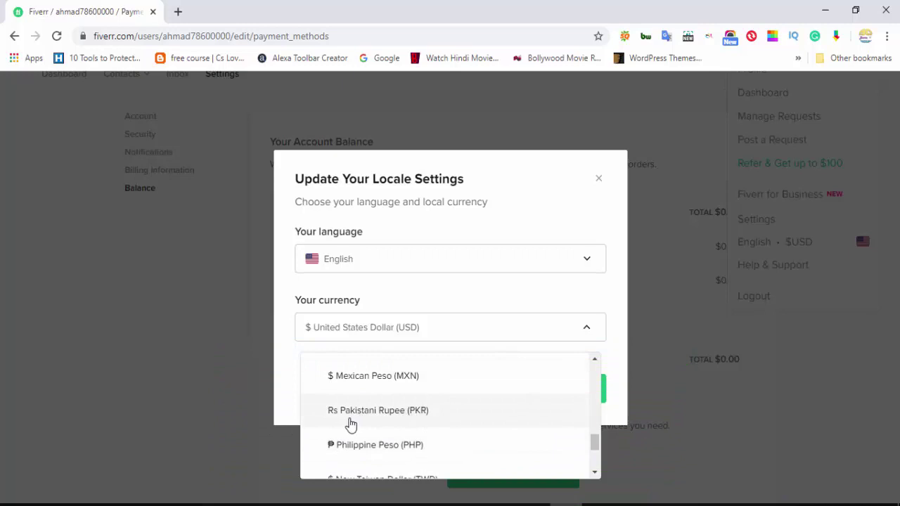
scroll(442, 435, down, 2)
scroll(439, 437, down, 2)
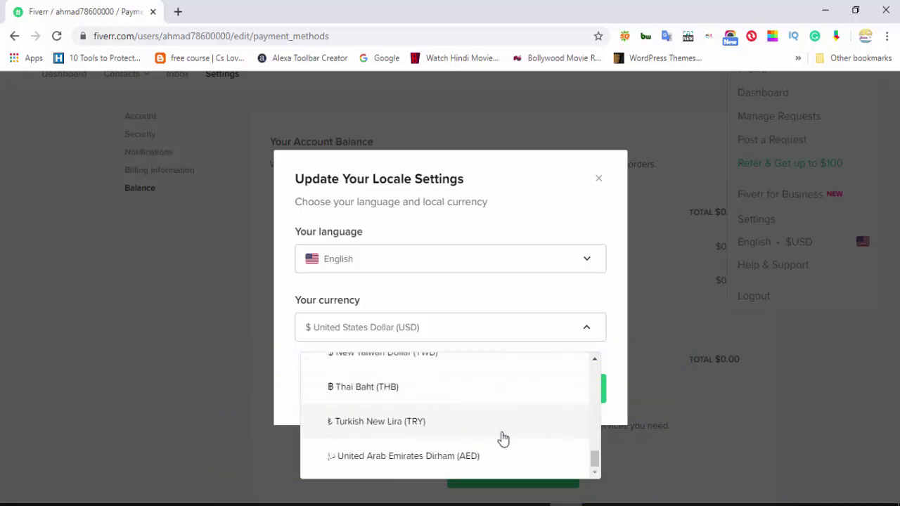
scroll(502, 436, up, 6)
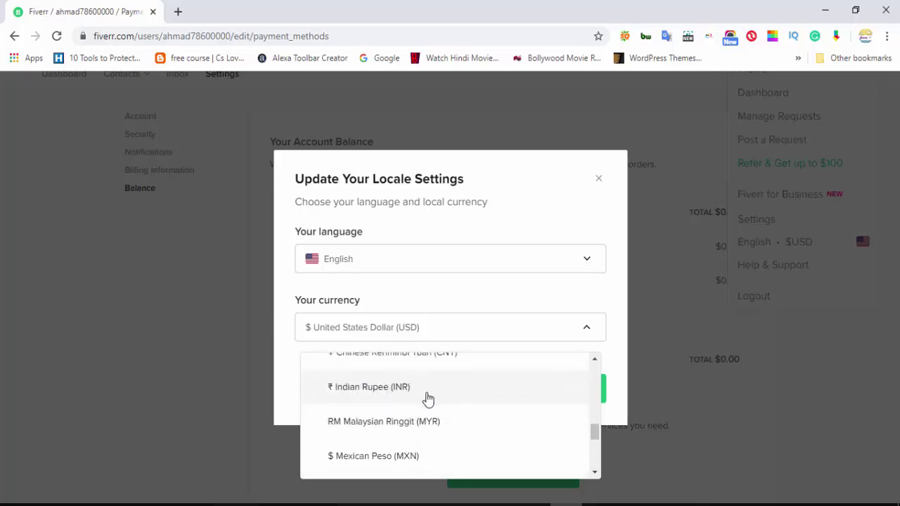
scroll(442, 406, down, 2)
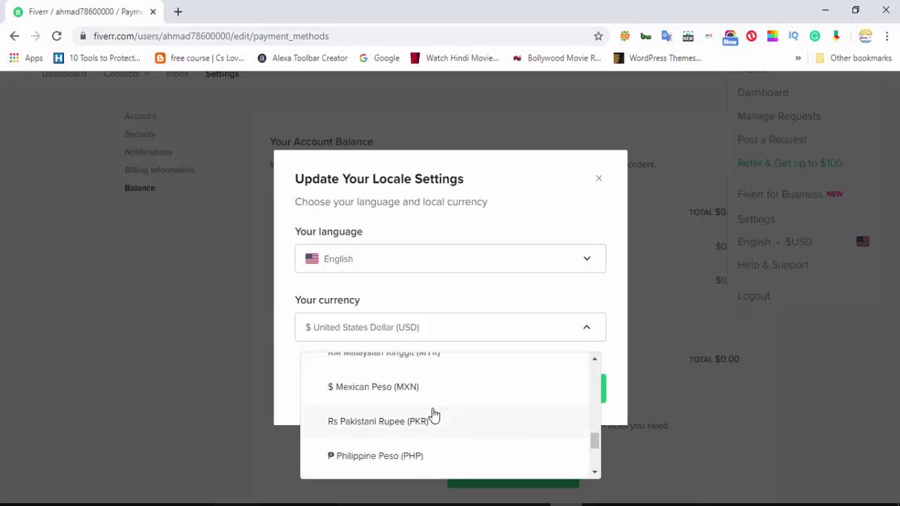
click(383, 421)
click(589, 392)
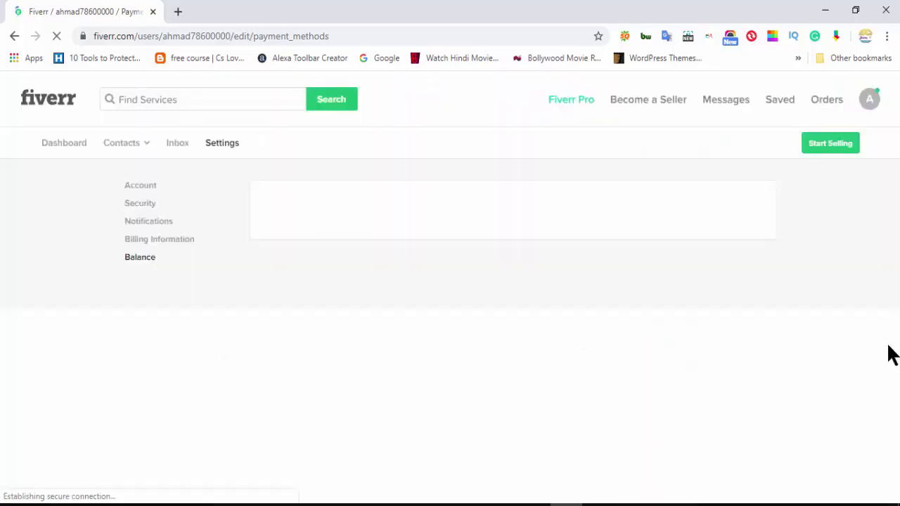
Check the avatar menu reads 'English • RsPKR' and balances show Rs0.00, then close it
scroll(858, 89, up, 1)
click(858, 99)
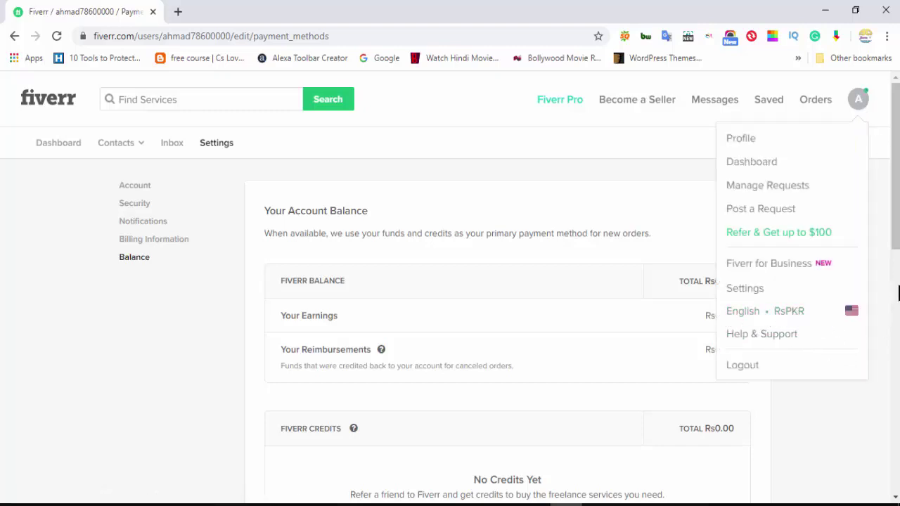
scroll(853, 397, down, 9)
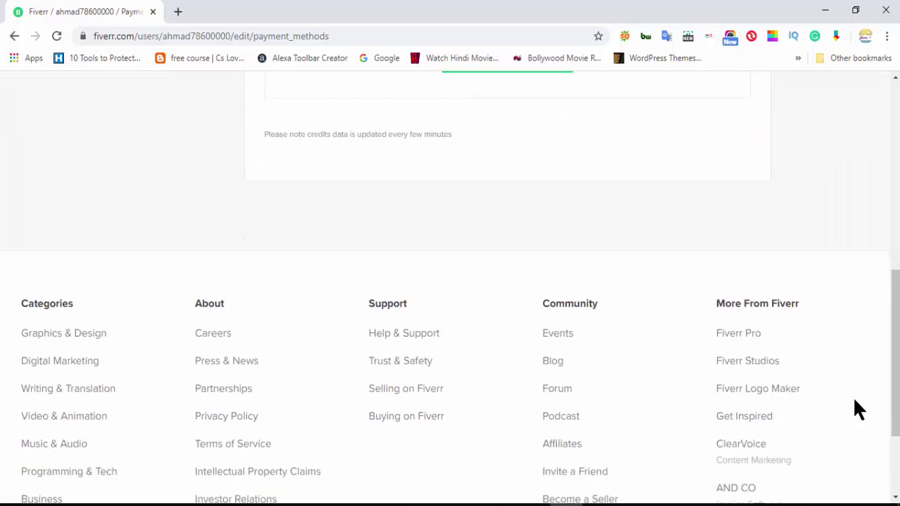
scroll(853, 397, up, 2)
scroll(853, 410, up, 7)
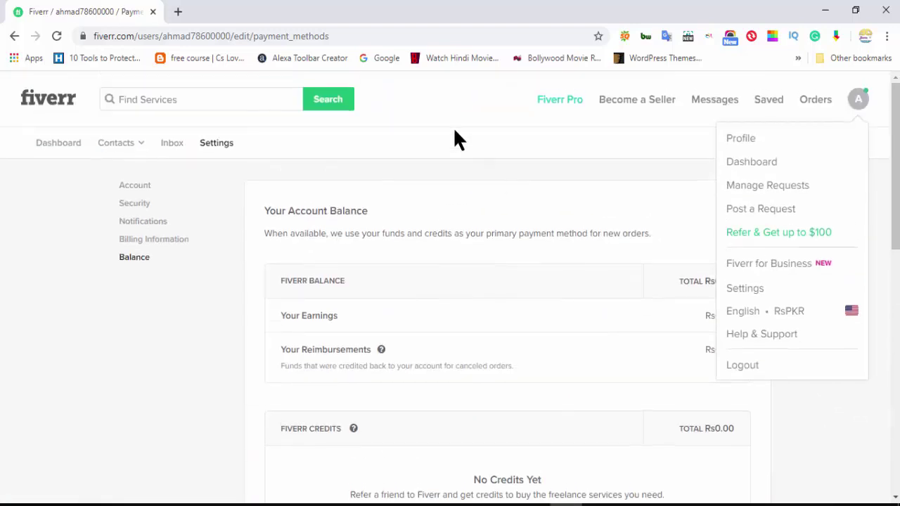
click(537, 169)
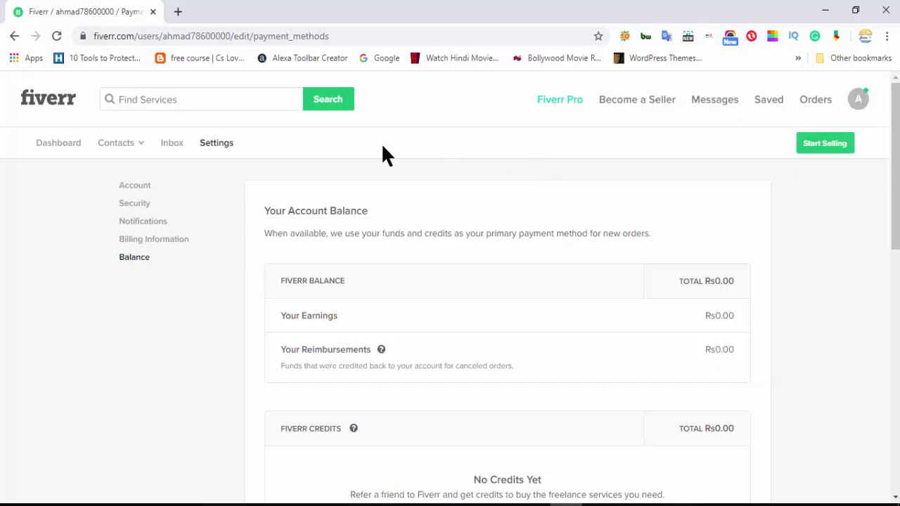